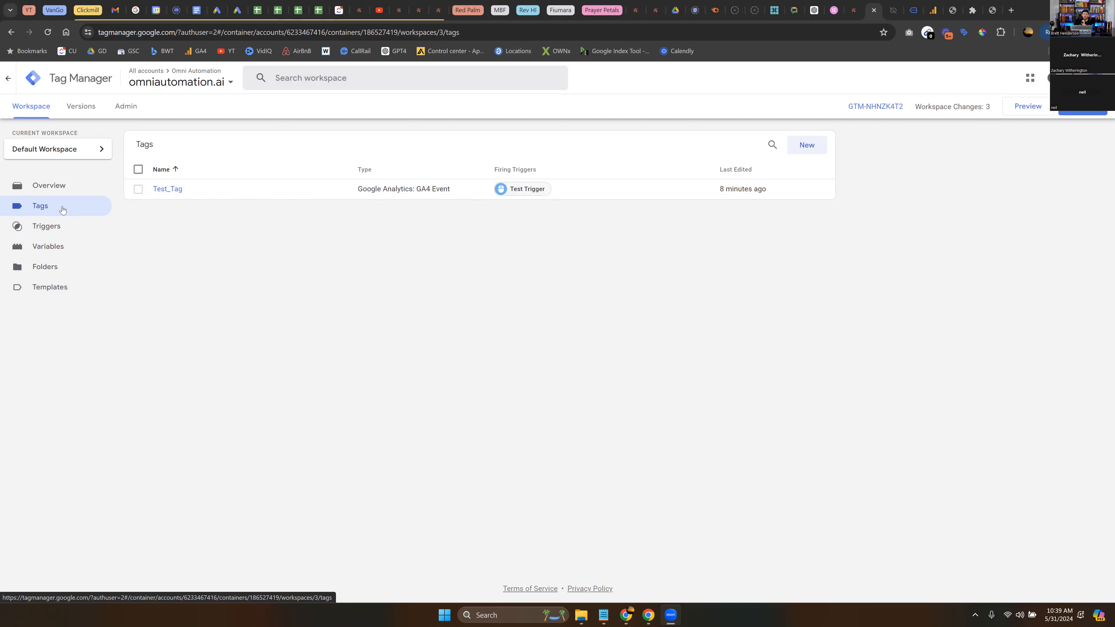
click(137, 190)
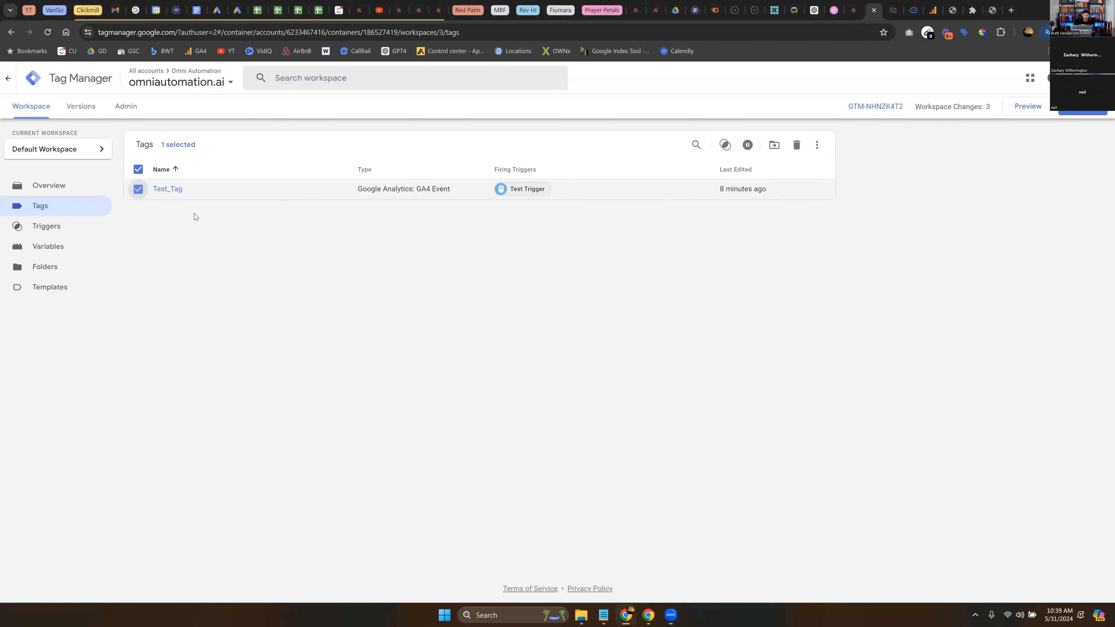
click(137, 191)
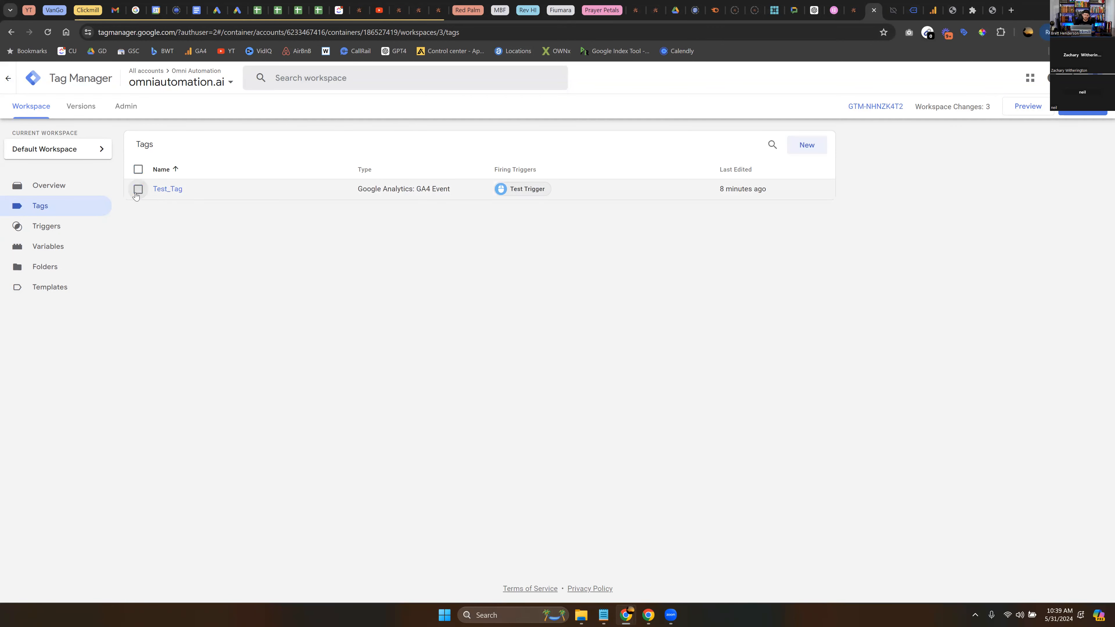
- Create a new tag and name it GA4_Configuration_Tag_OmniAutomation
click(801, 147)
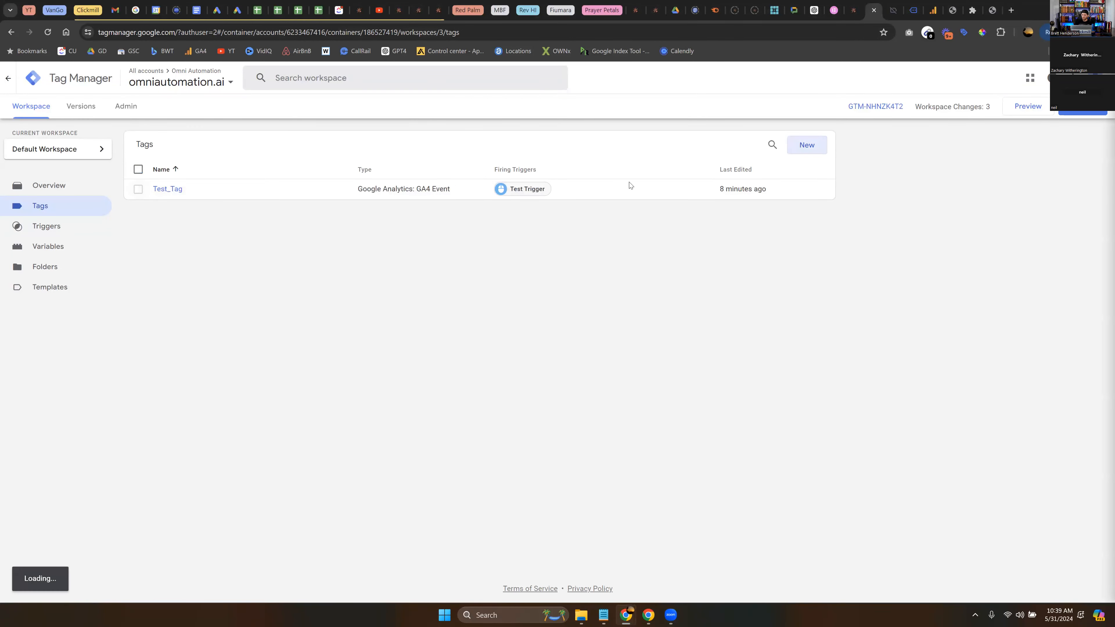
click(393, 78)
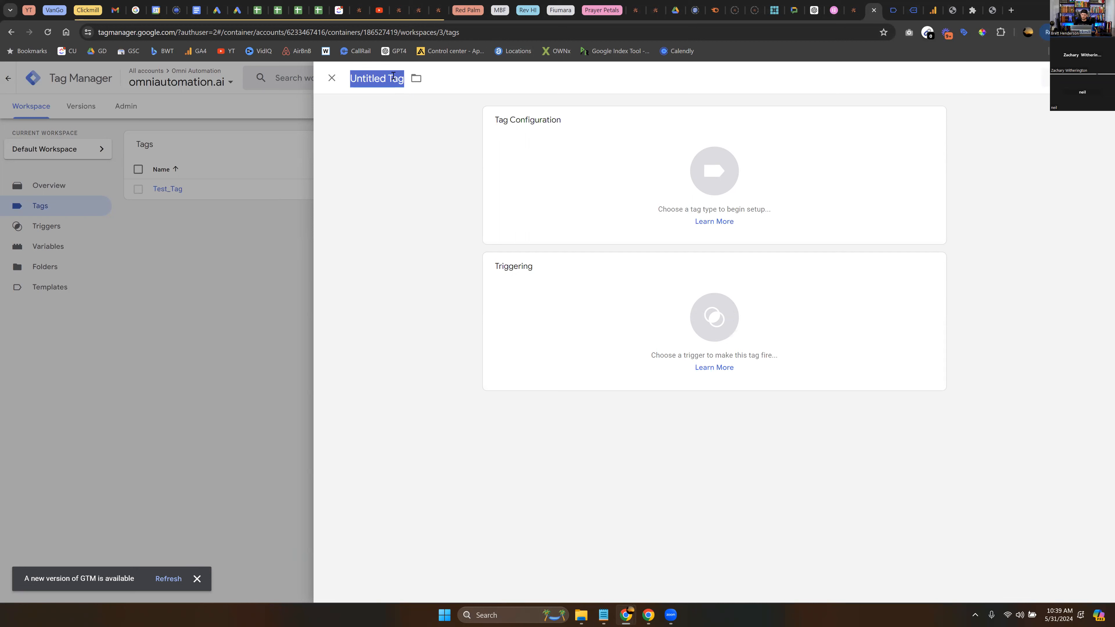
text(Ga)
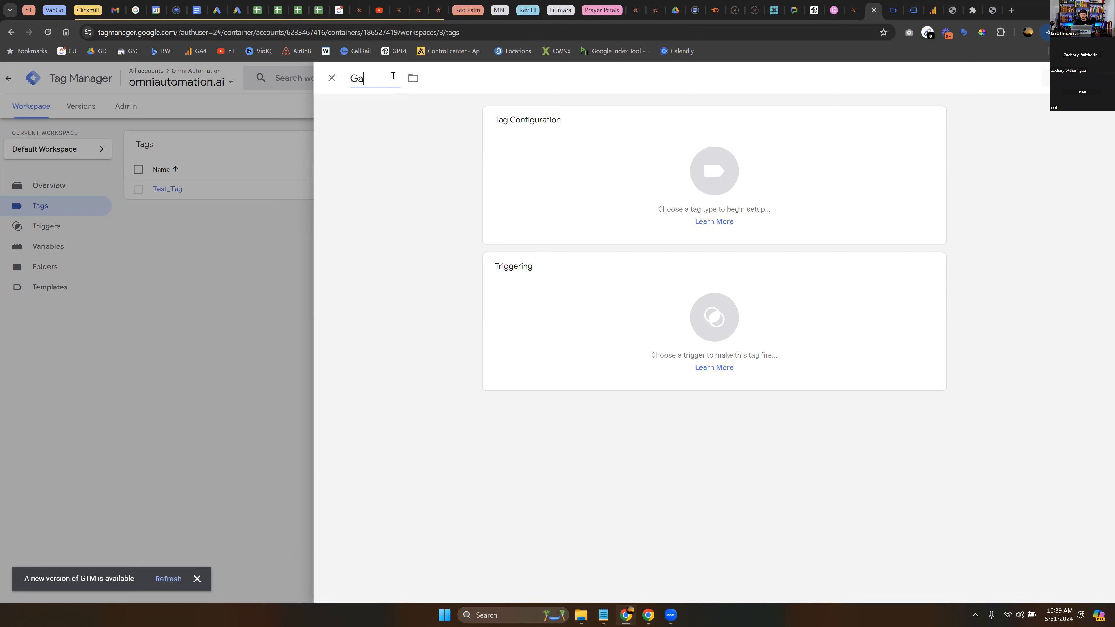
key(BackSpace)
text(A4_Config)
key(BackSpace)
key(BackSpace)
key(BackSpace)
key(BackSpace)
text(nfiguration Tag)
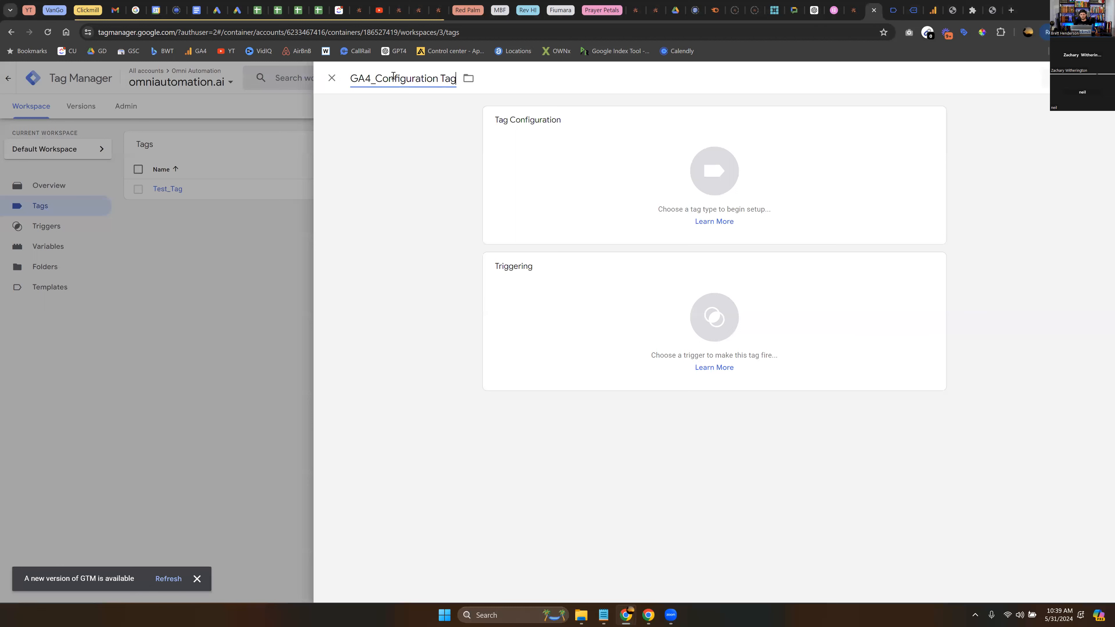
key(BackSpace)
key(BackSpace)
key(BackSpace)
key(BackSpace)
text(_Tag_OmniAutomation)
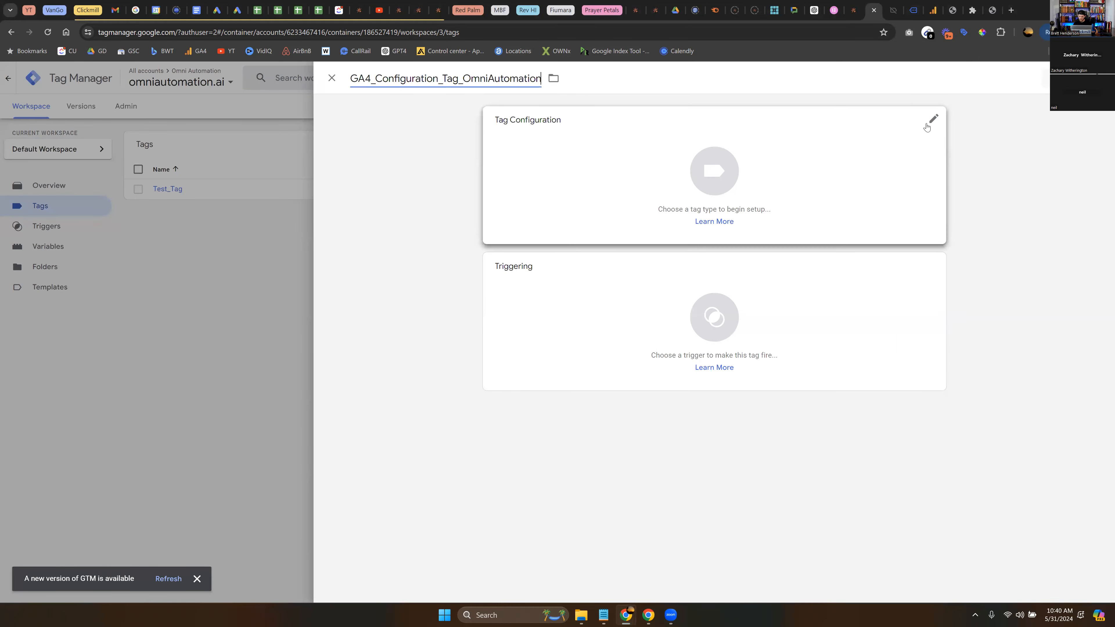
- Configure the tag as a Google Analytics Google Tag with the tag ID G-P3JR7BVSQZ
click(911, 129)
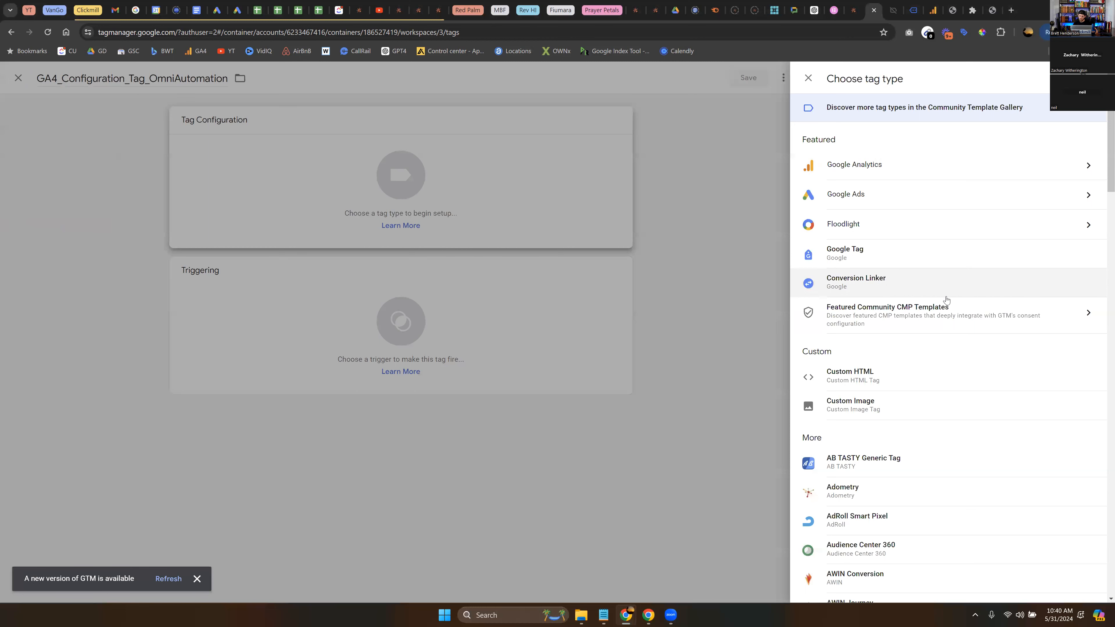
click(925, 173)
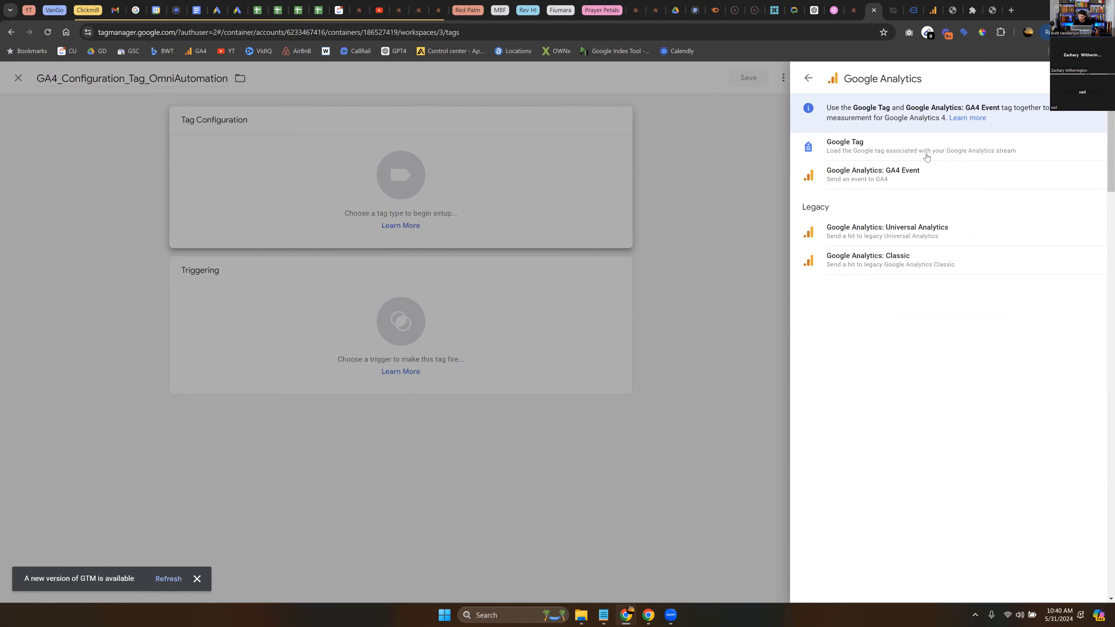
click(877, 152)
click(530, 221)
text(G-P3JR7BVSQZ)
triple_click(536, 221)
click(432, 224)
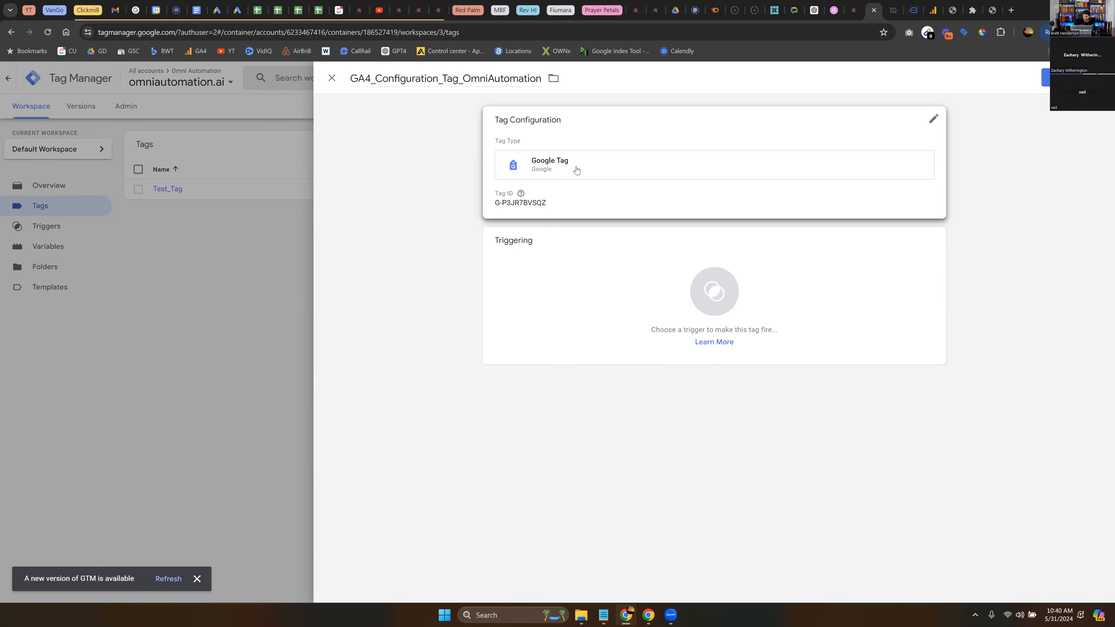
- Switch to Google Analytics, copy the measurement ID from the Omni Automation web data stream, and return to Tag Manager
click(933, 10)
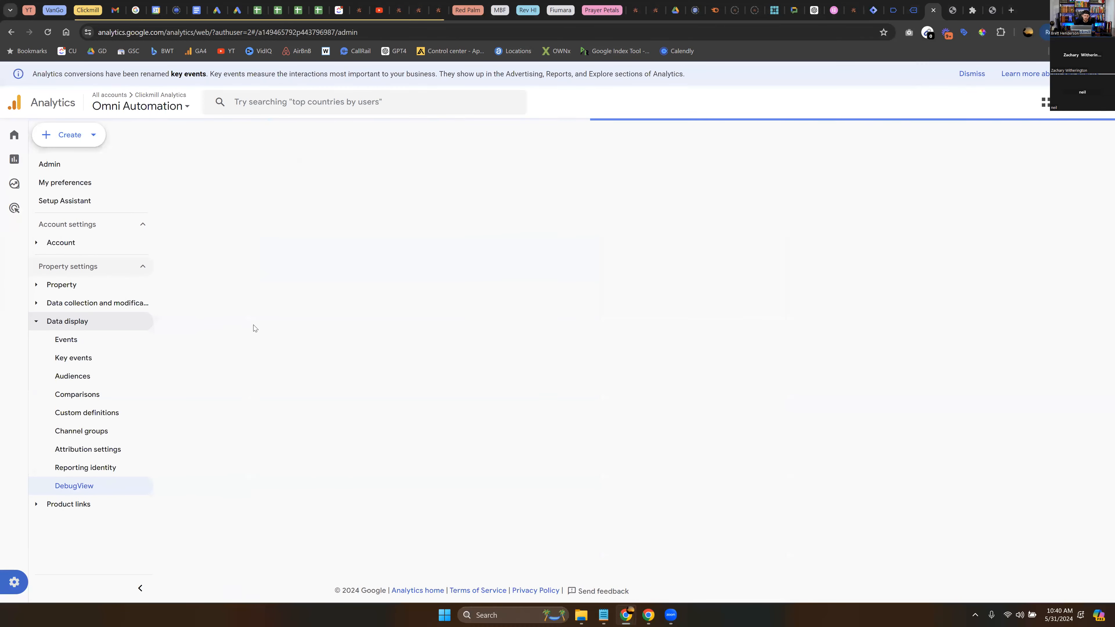
click(478, 377)
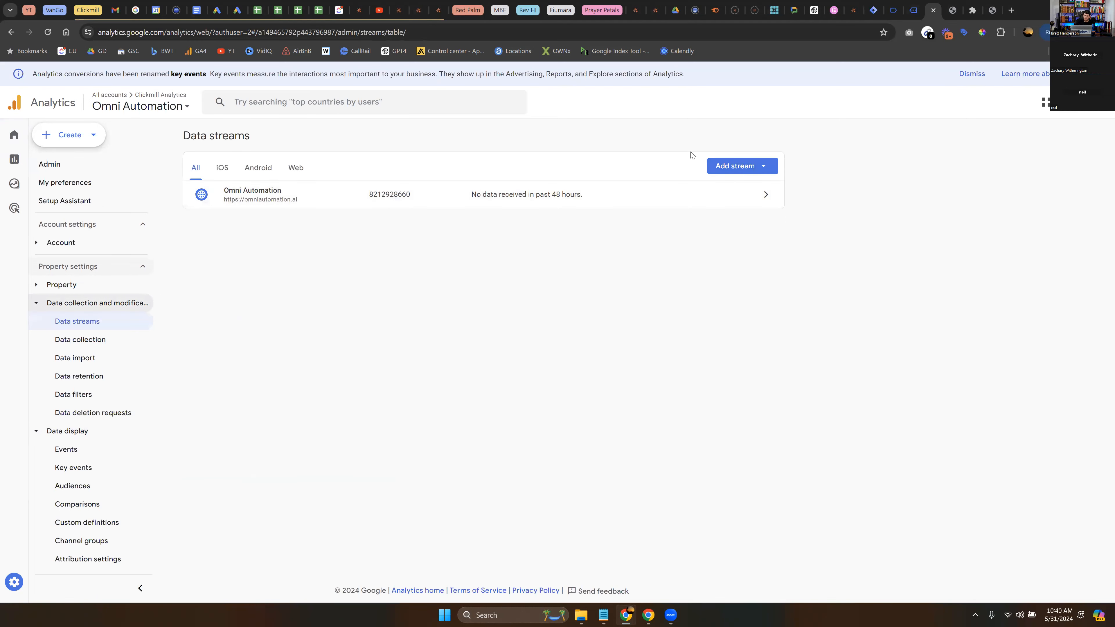
click(316, 201)
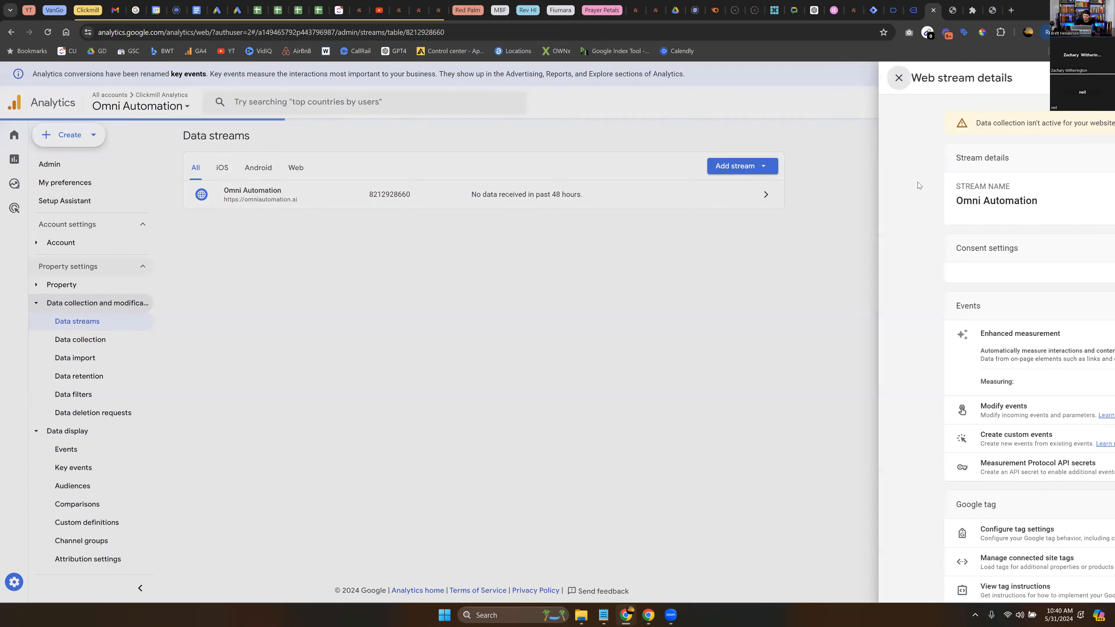
click(1017, 200)
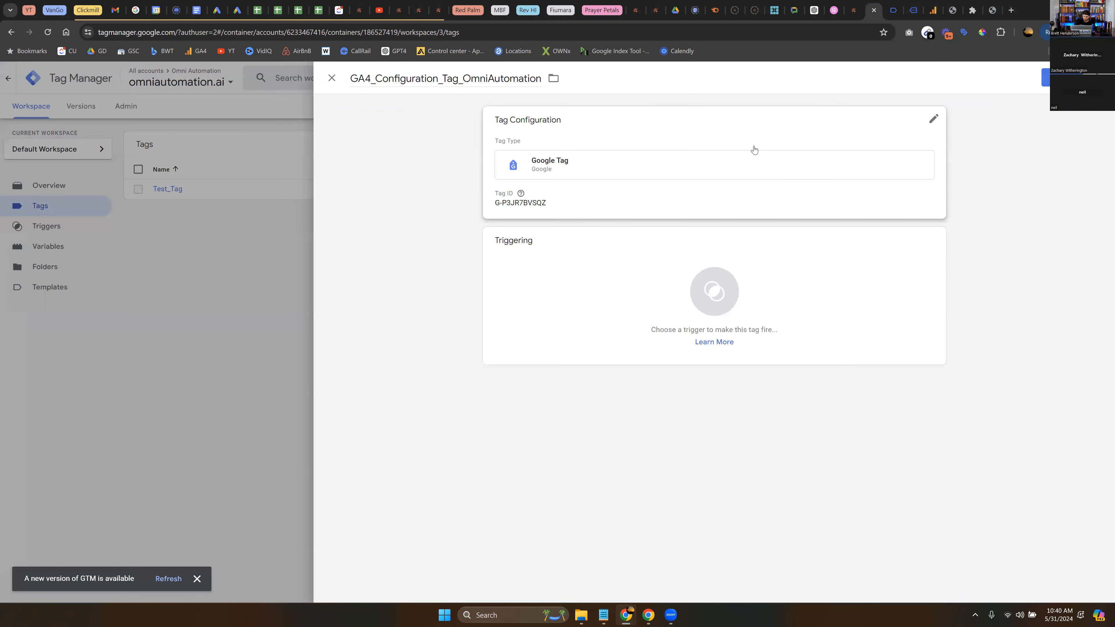
click(878, 6)
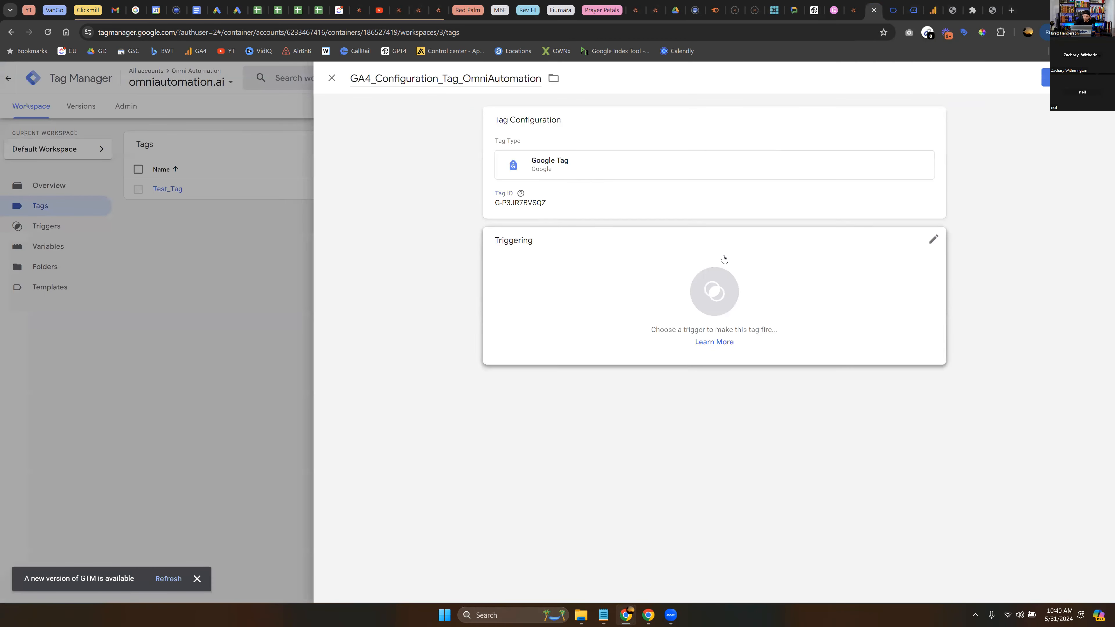
- Assign the All Pages page view trigger to the configuration tag and save the tag
click(849, 297)
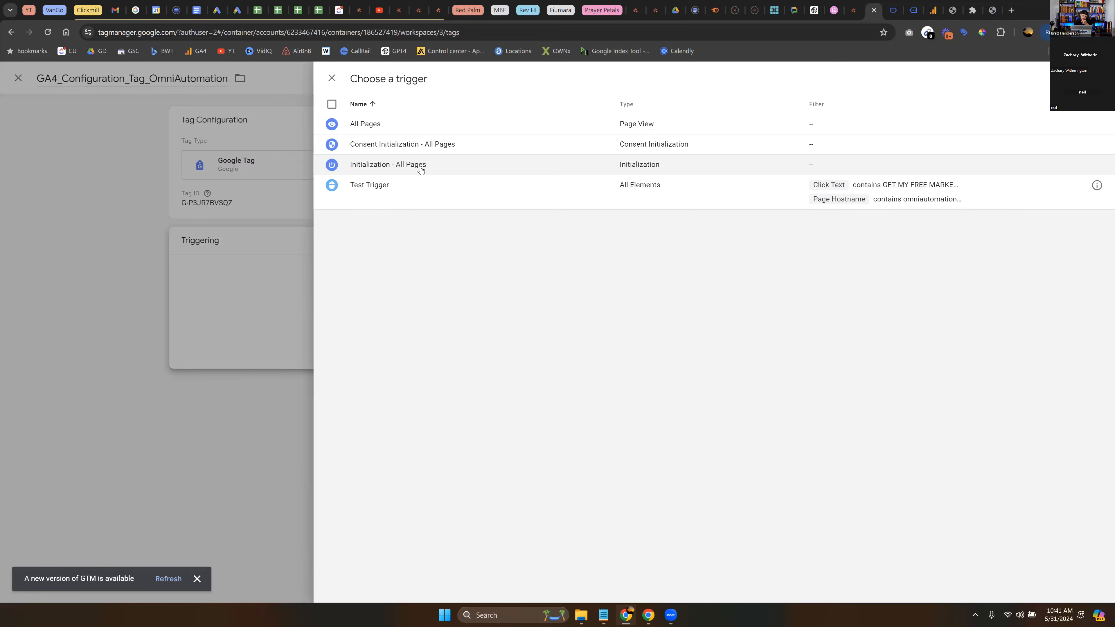
click(400, 131)
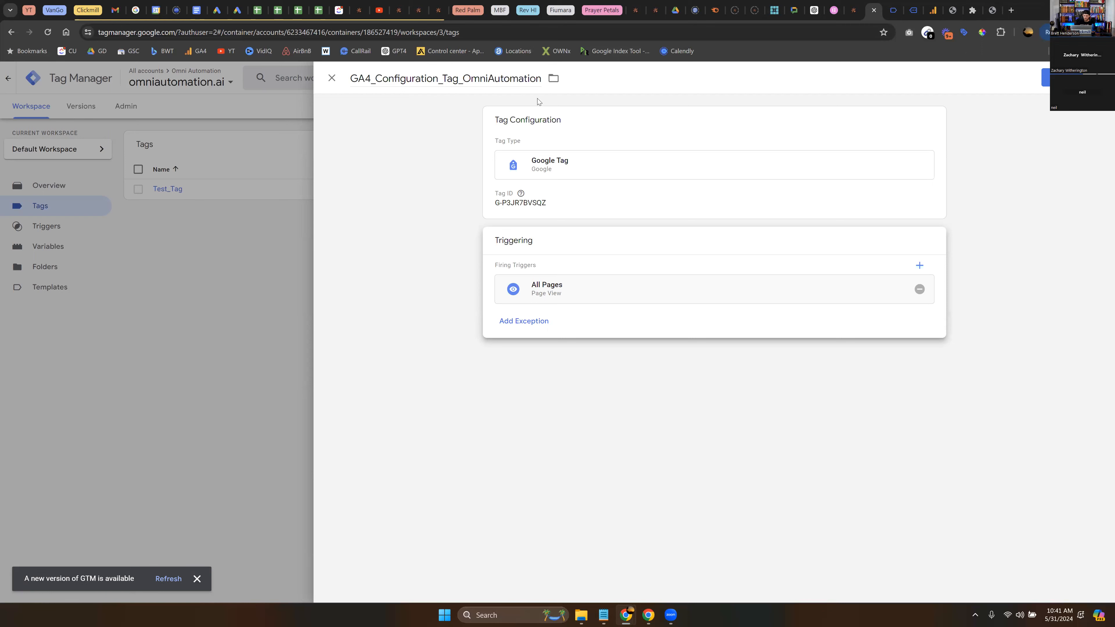
click(1046, 78)
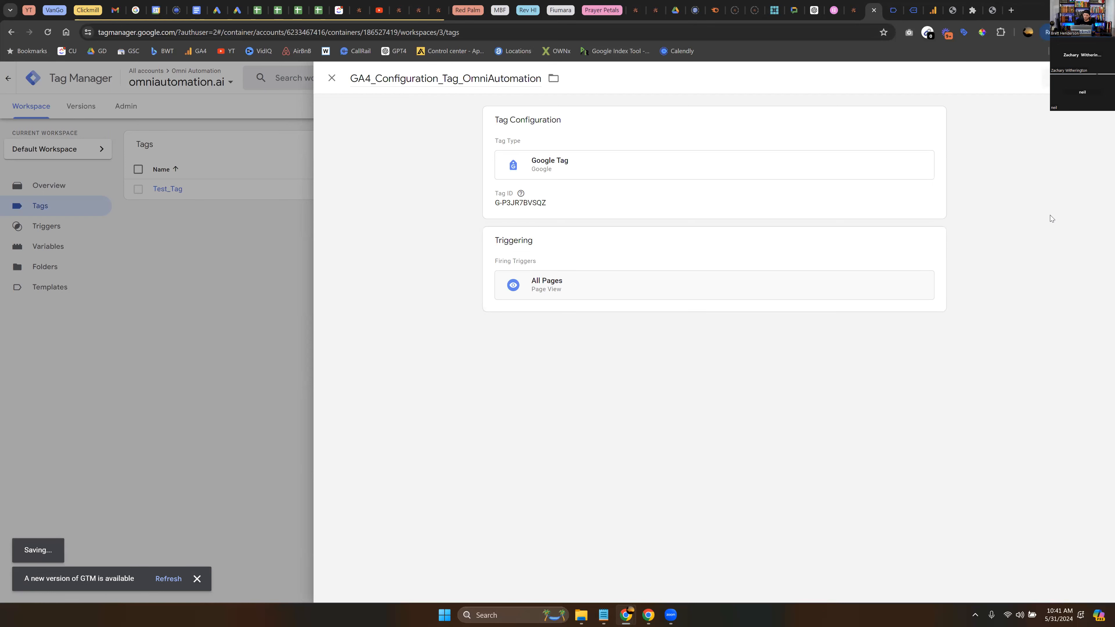